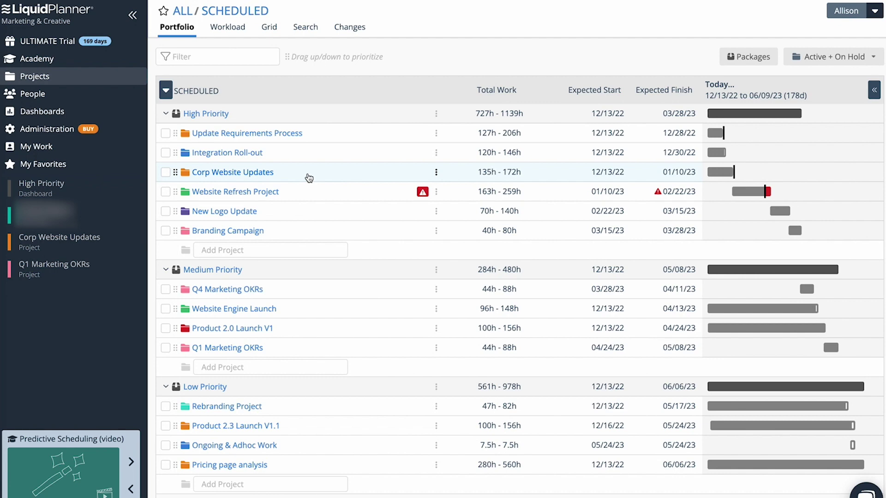
Expand Corp Website Updates and move Create branding guidelines directly below Review current content
click(269, 175)
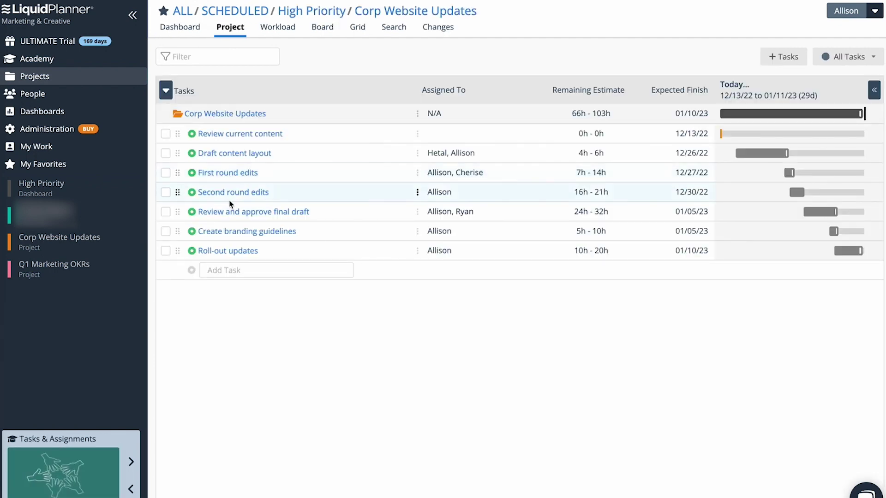
drag(177, 232, 179, 154)
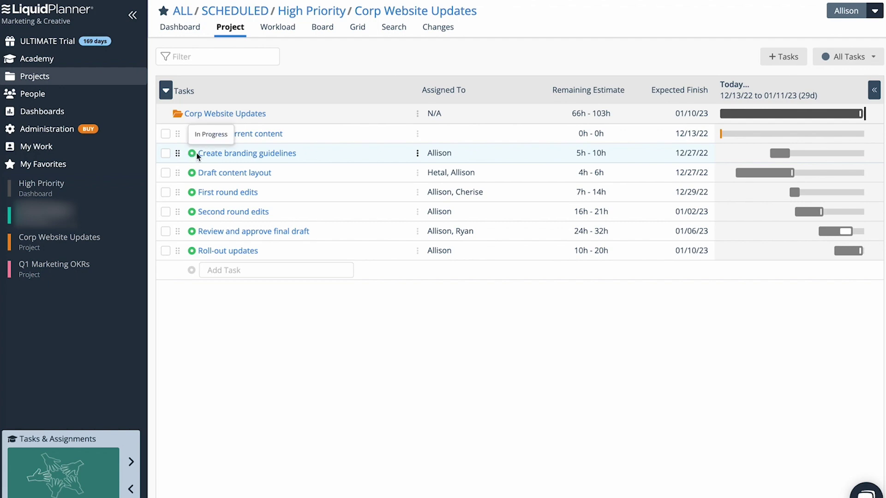
click(240, 133)
Add Allison as the first assignment on Review current content
click(253, 230)
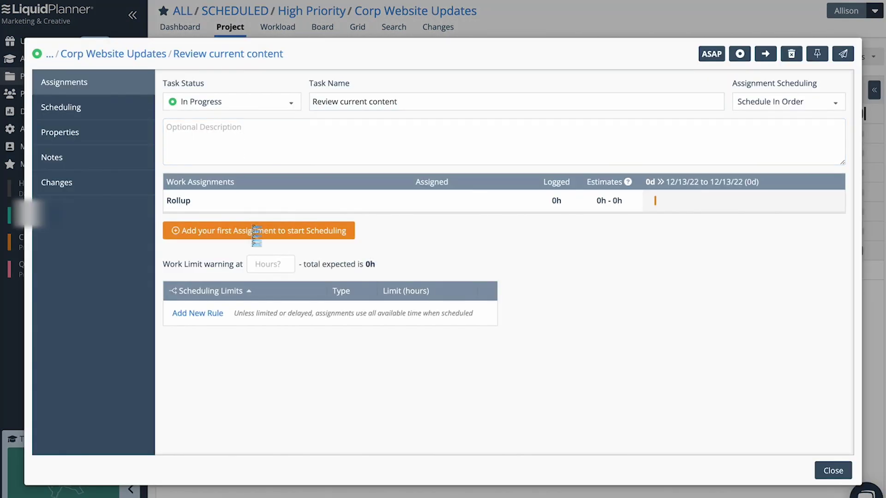
click(442, 224)
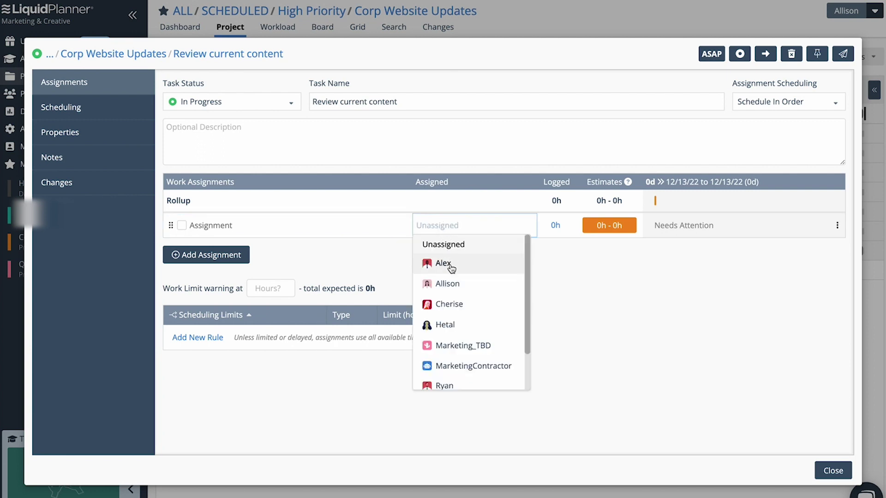
click(448, 284)
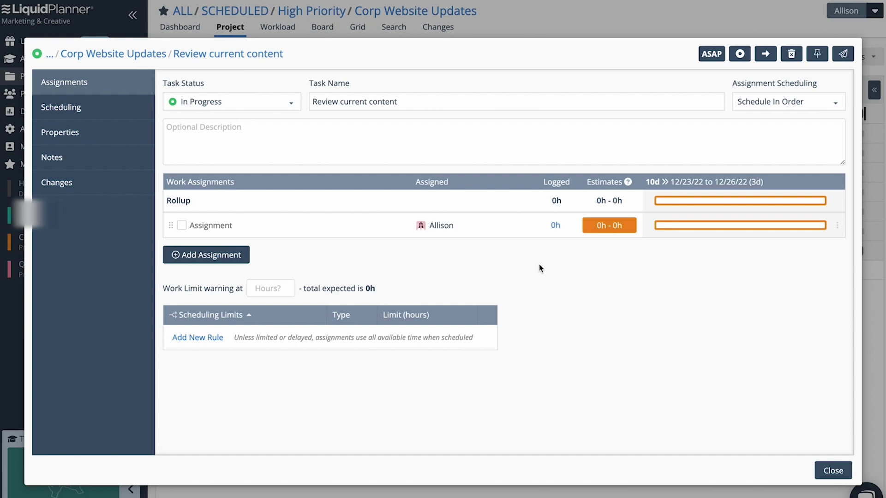
click(627, 226)
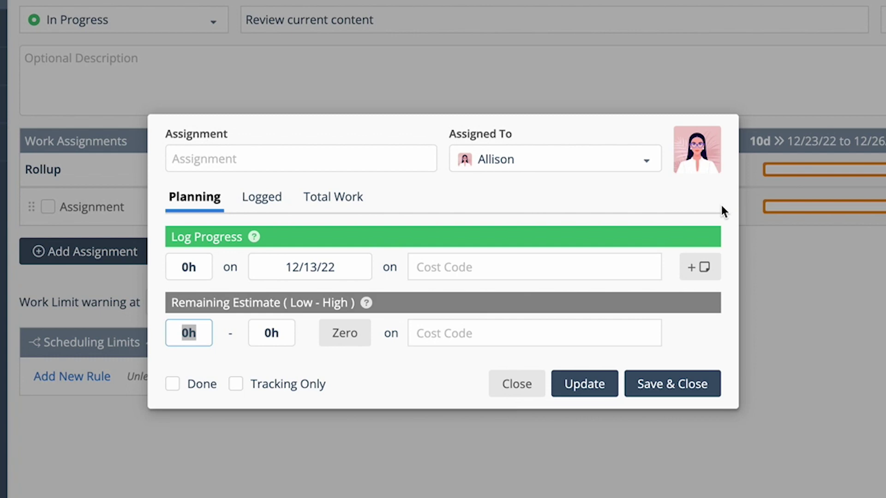
text(8)
Save an 8h–10h remaining estimate for Allison's assignment and close the task details
key(Tab)
text(10)
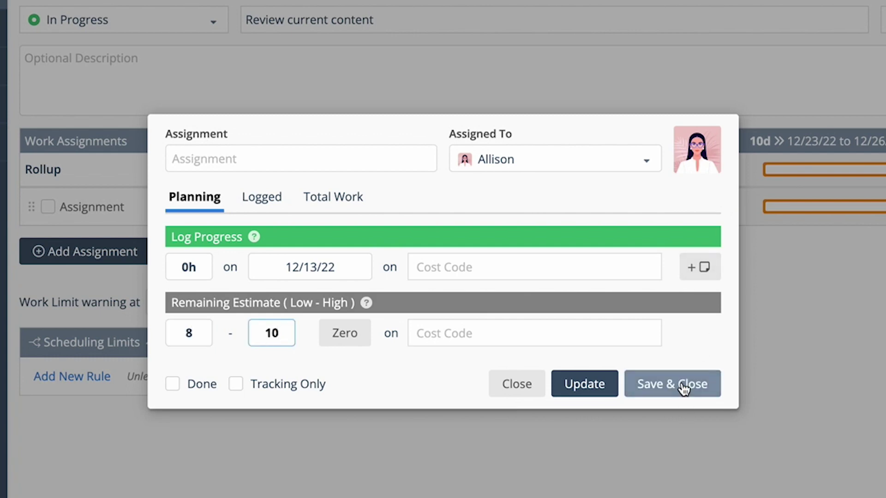
click(672, 383)
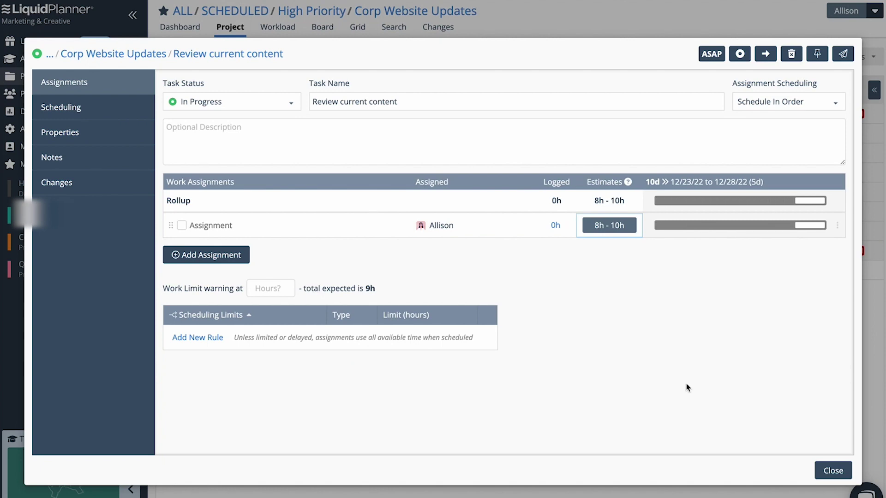
click(832, 471)
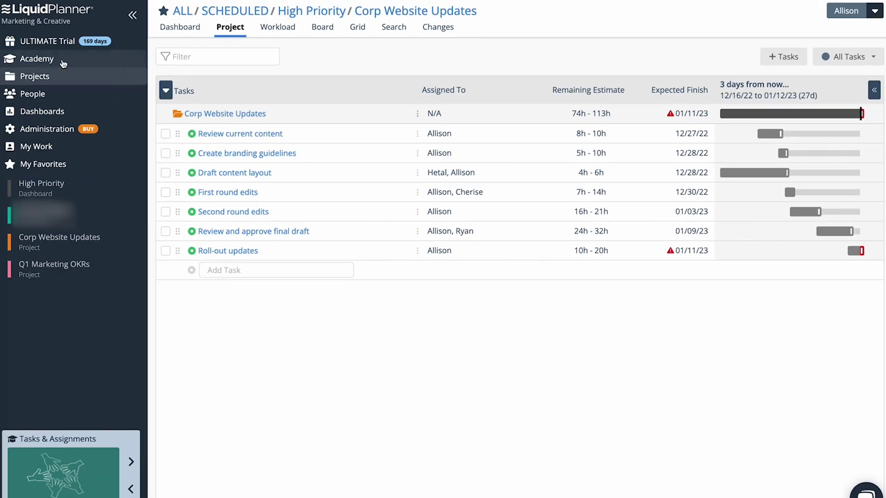
Go to the Academy's Getting Started page and open the Predict the Future lesson
click(62, 61)
click(381, 140)
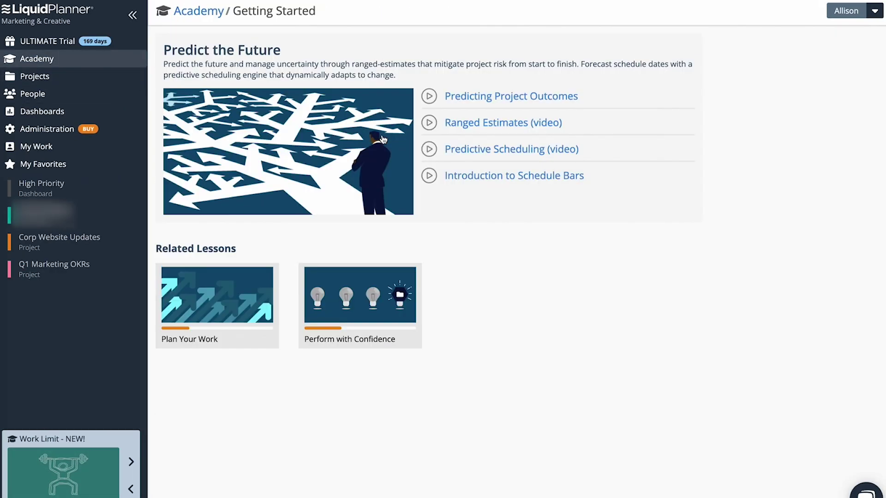